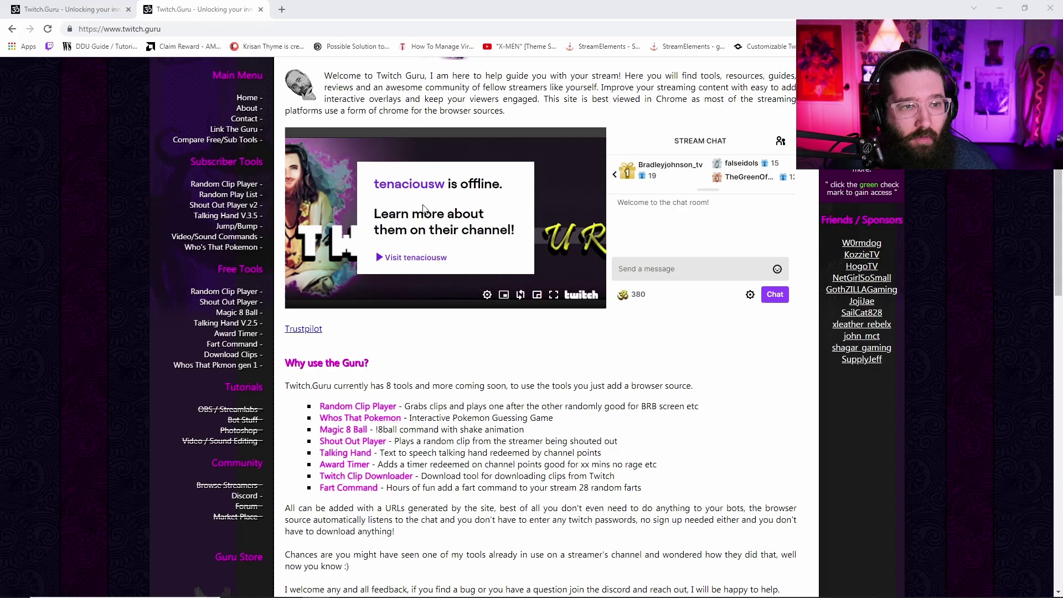
# - Open the free 'Whos That Pkmon gen 1' tool from Twitch.Guru's Free Tools sidebar
pyautogui.scroll(2, 309, 218)
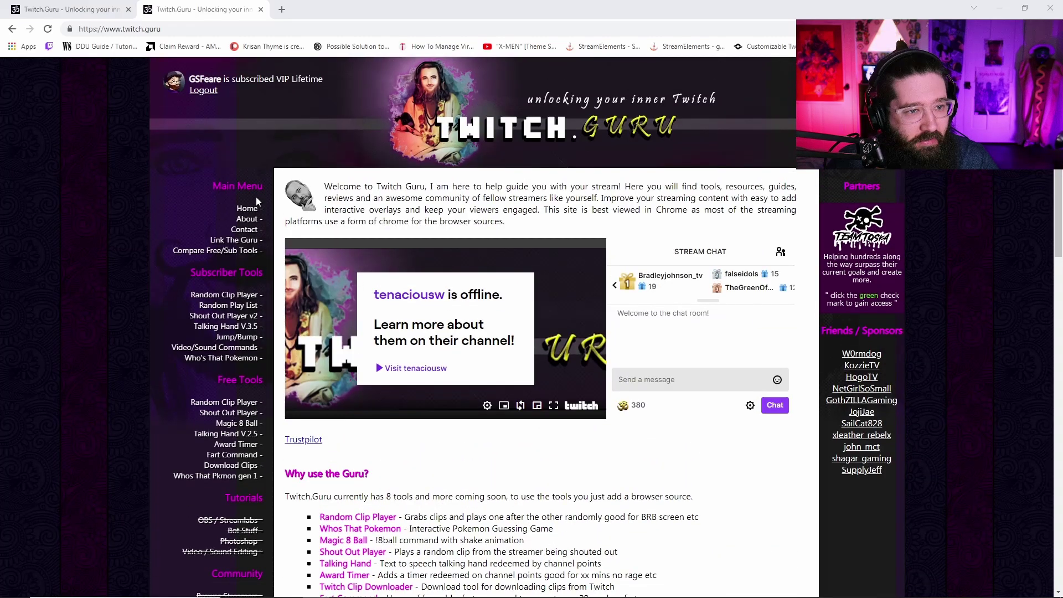
pyautogui.scroll(-2, 355, 169)
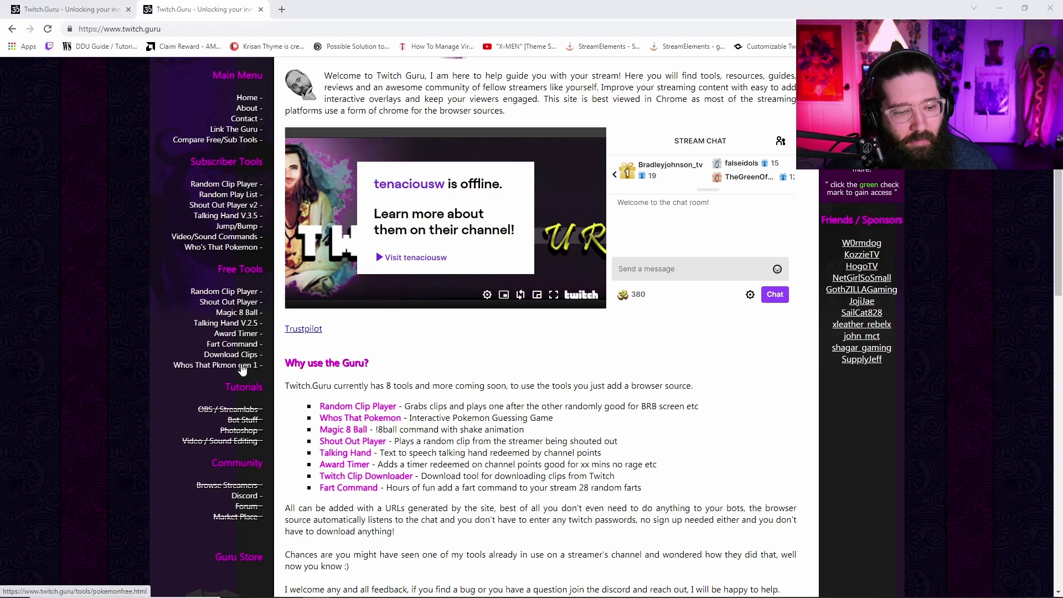
pyautogui.click(241, 367)
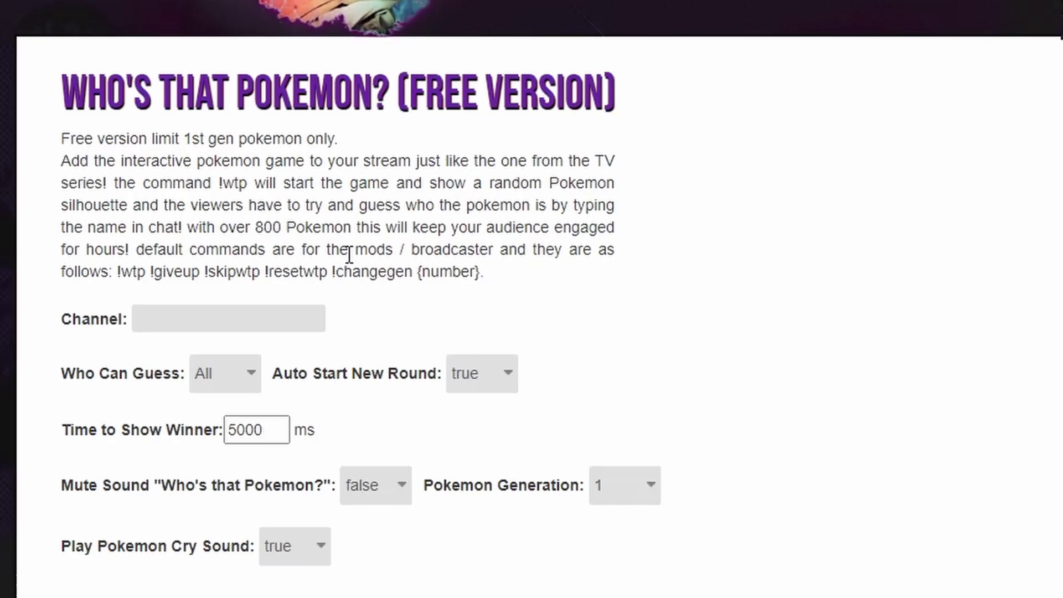
# - Autofill the channel name, keeping who can guess at All and auto start new round true
pyautogui.click(211, 316)
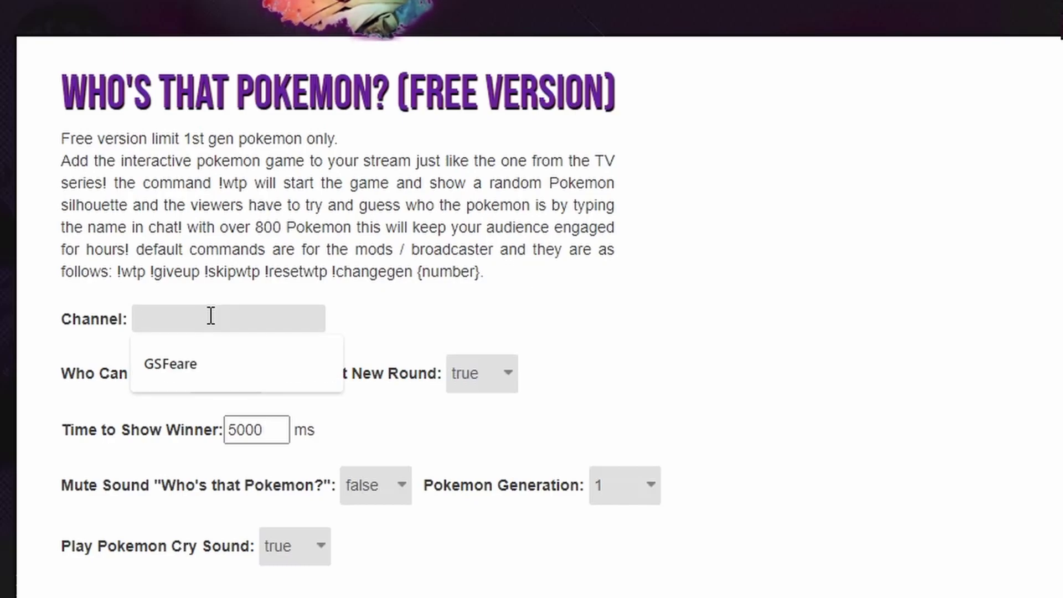
pyautogui.click(228, 367)
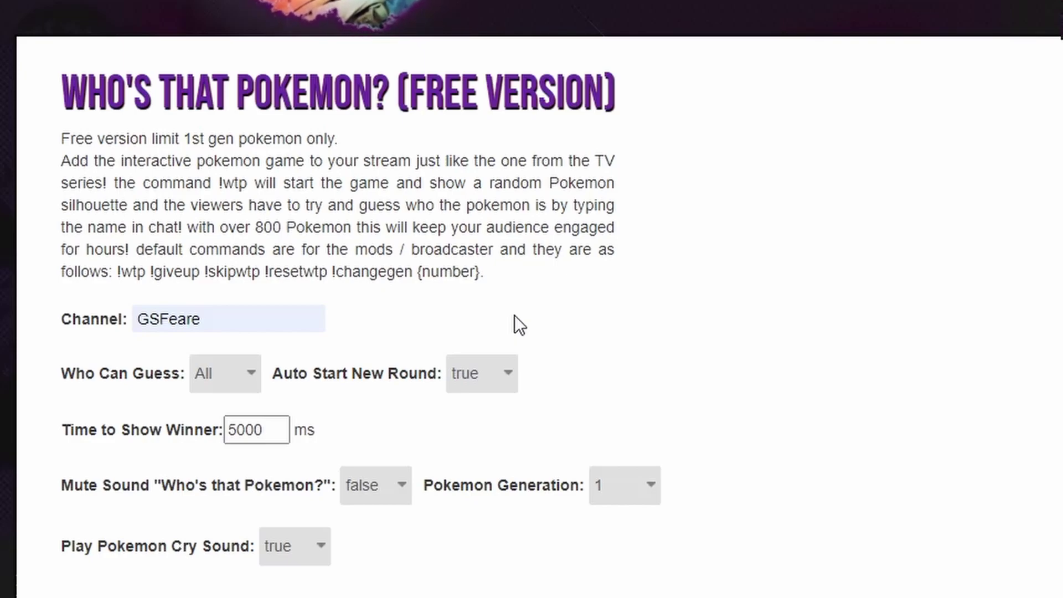
pyautogui.click(246, 382)
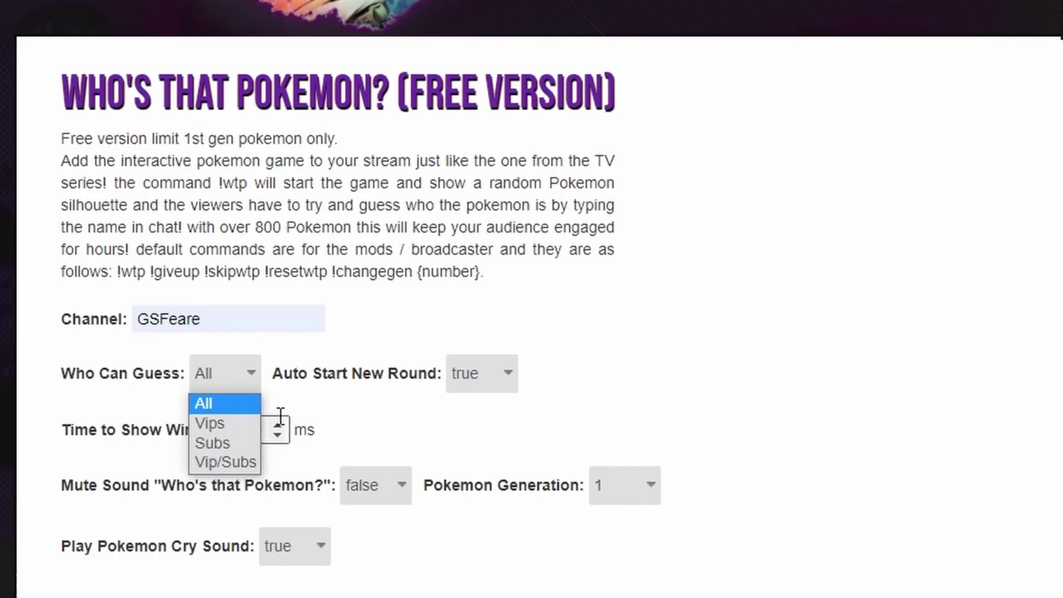
pyautogui.click(615, 381)
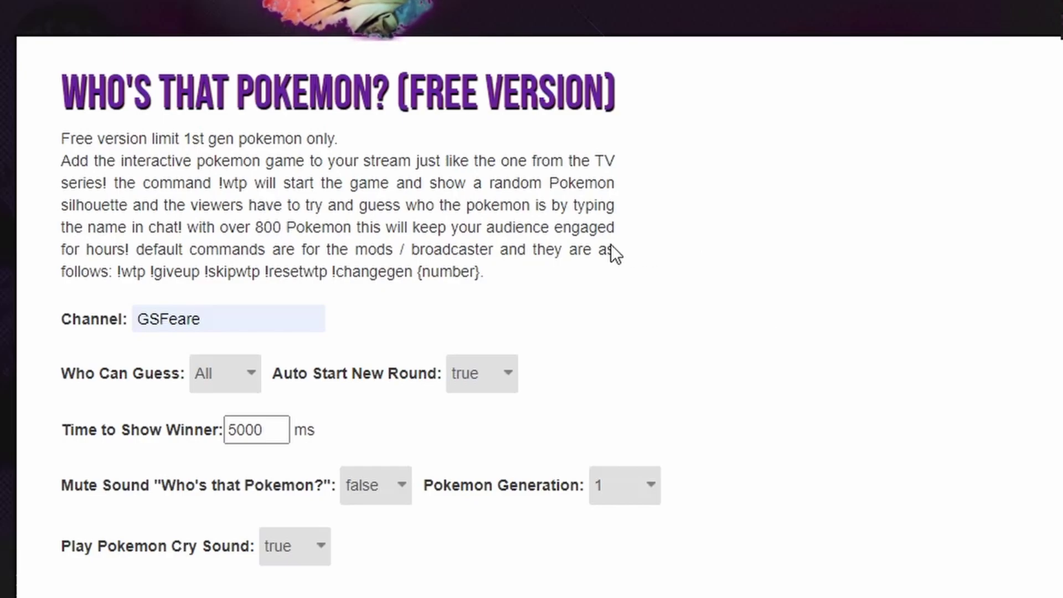
pyautogui.click(493, 369)
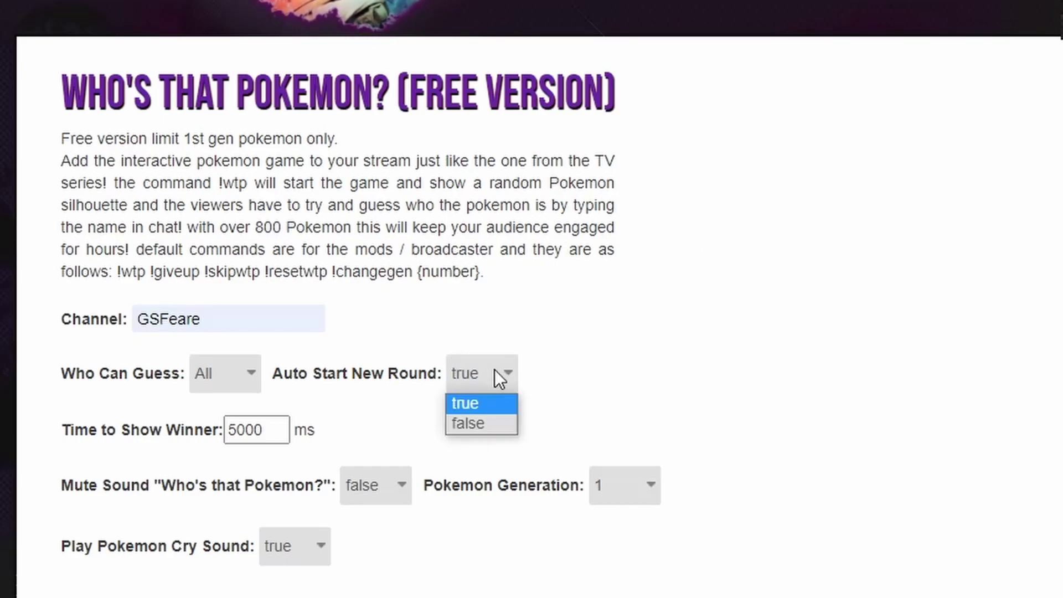
pyautogui.click(494, 370)
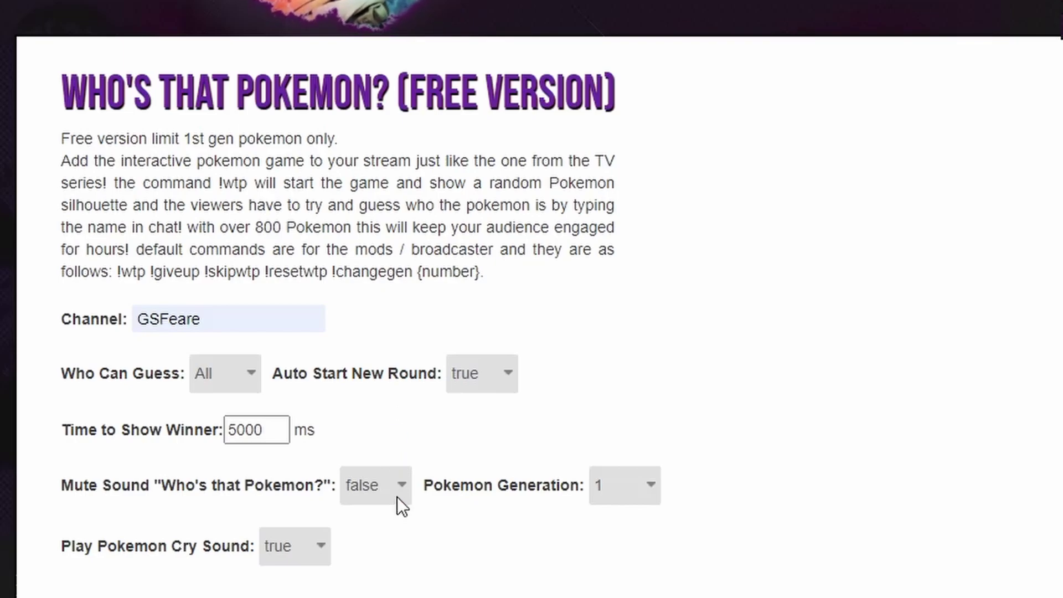
# - Keep Pokemon generation 1 and set Play Pokemon Cry Sound to false
pyautogui.click(645, 485)
pyautogui.click(645, 485)
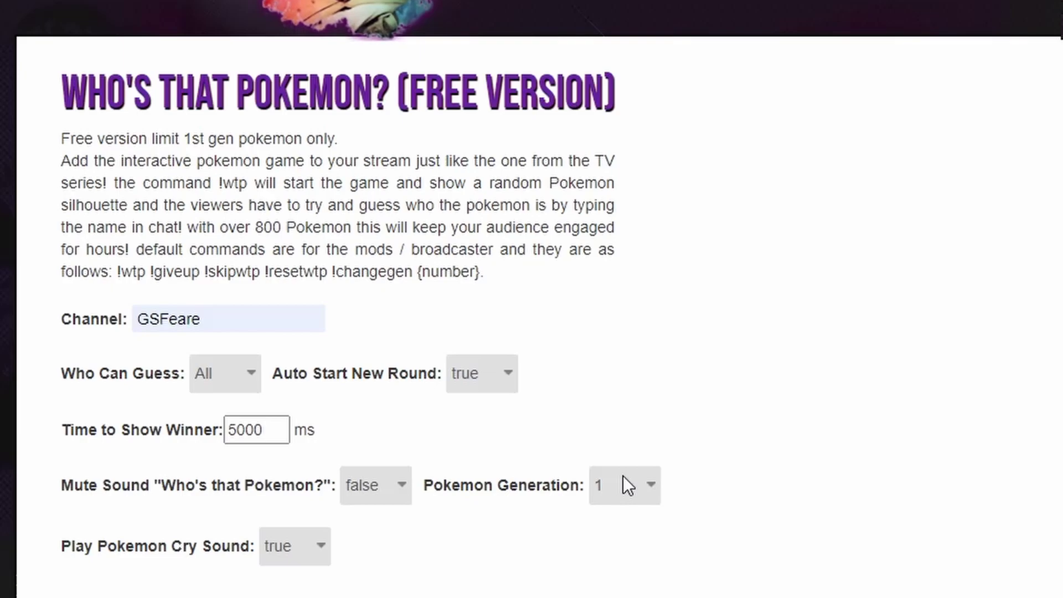
pyautogui.click(318, 554)
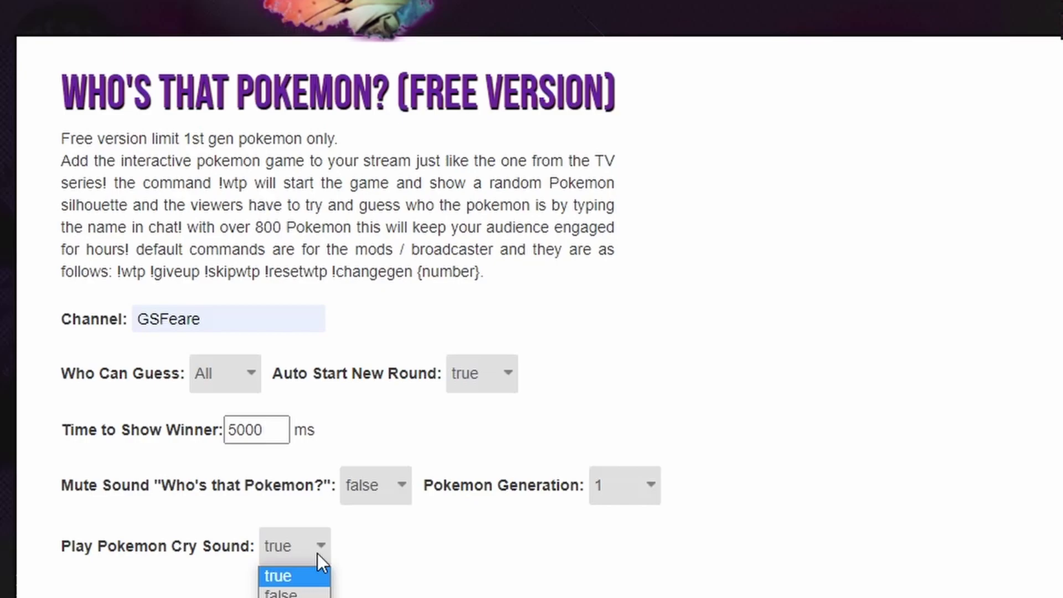
pyautogui.click(292, 591)
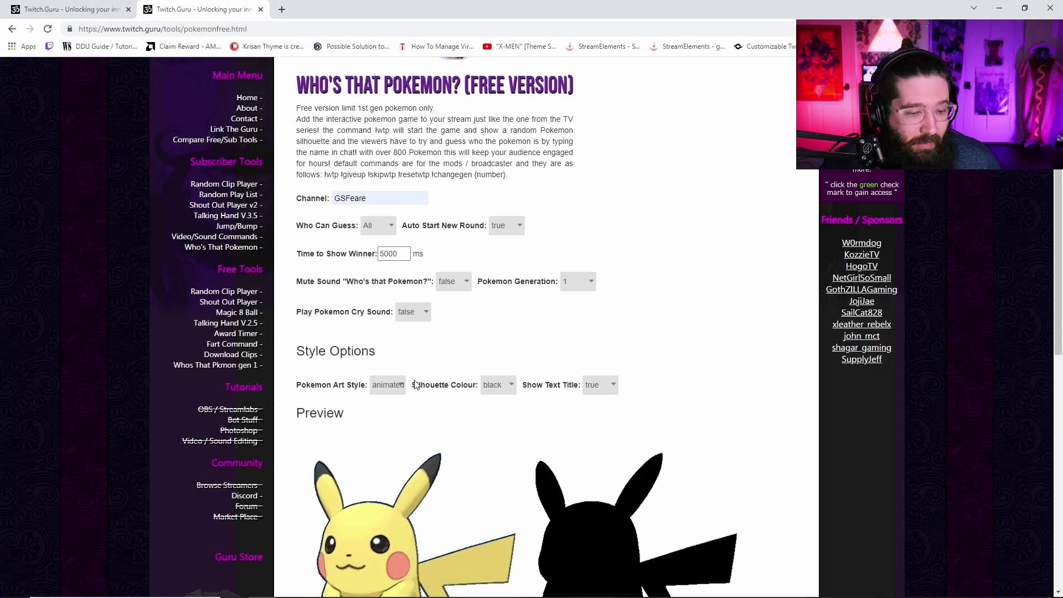
pyautogui.click(398, 386)
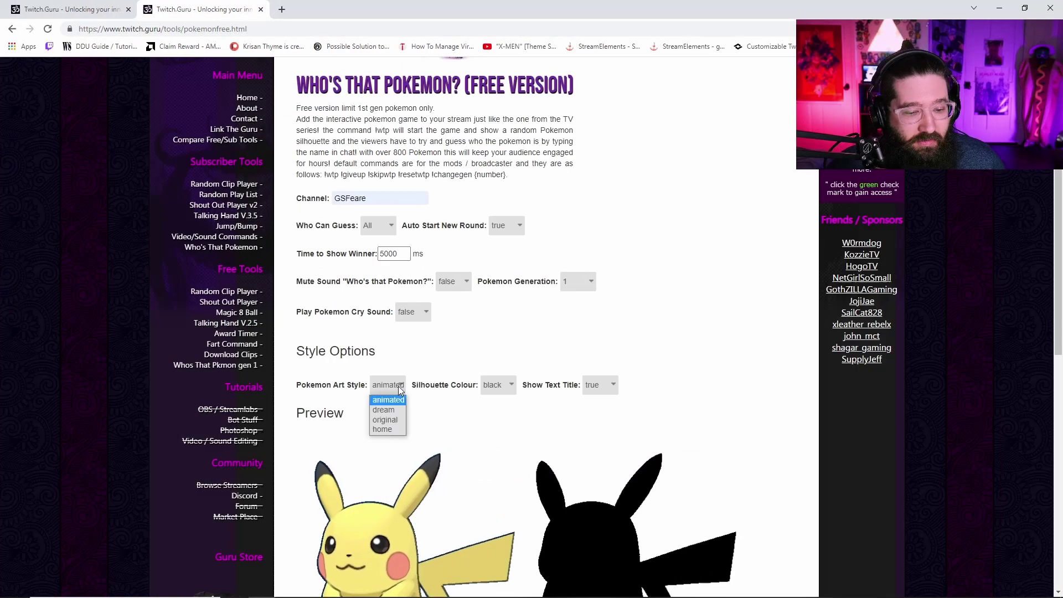
pyautogui.click(392, 410)
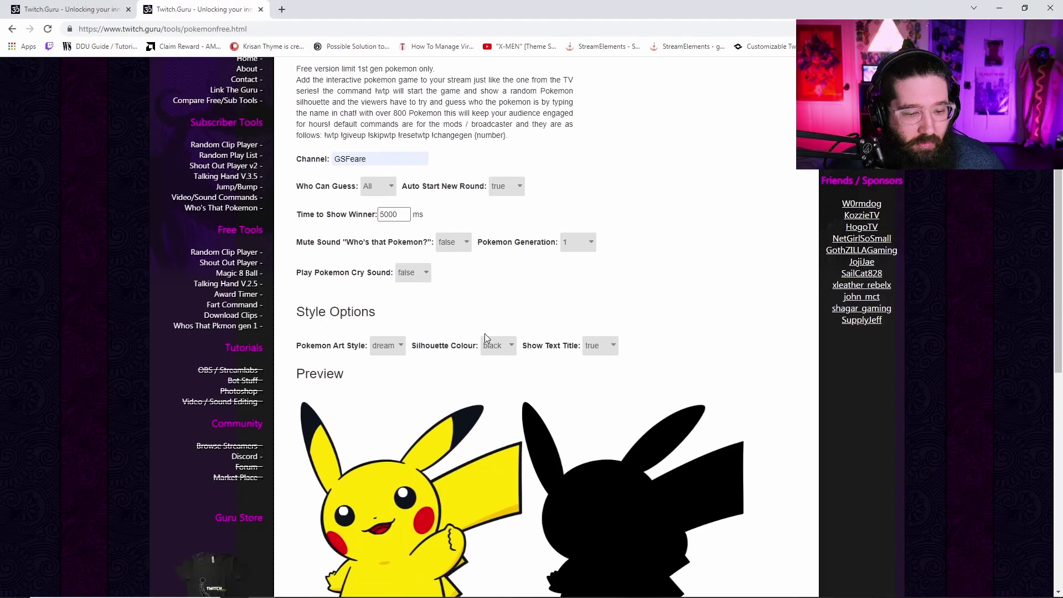
pyautogui.scroll(-2, 392, 408)
pyautogui.click(386, 275)
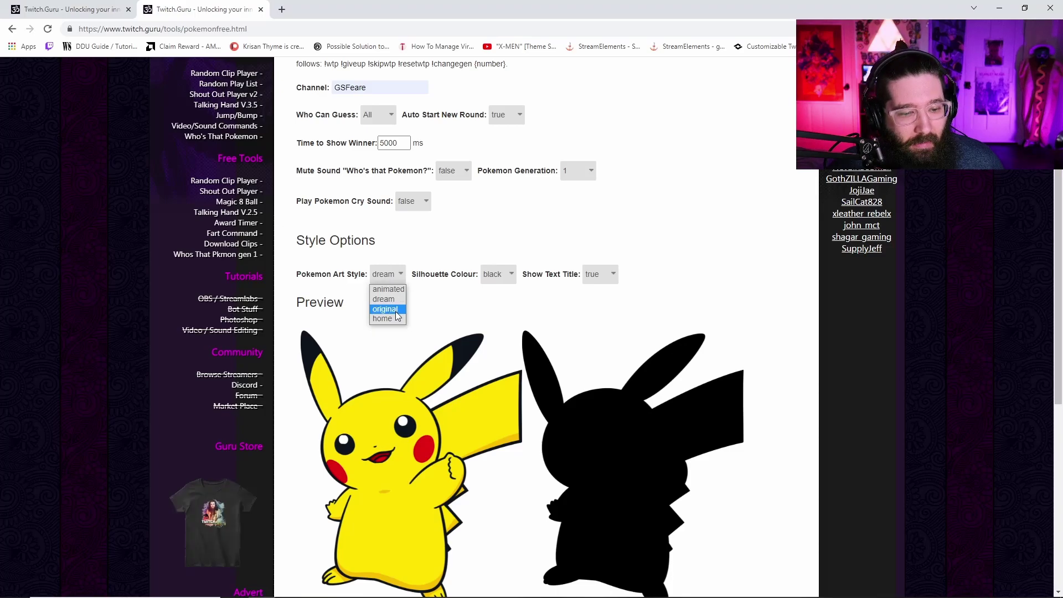
pyautogui.click(395, 309)
pyautogui.click(398, 279)
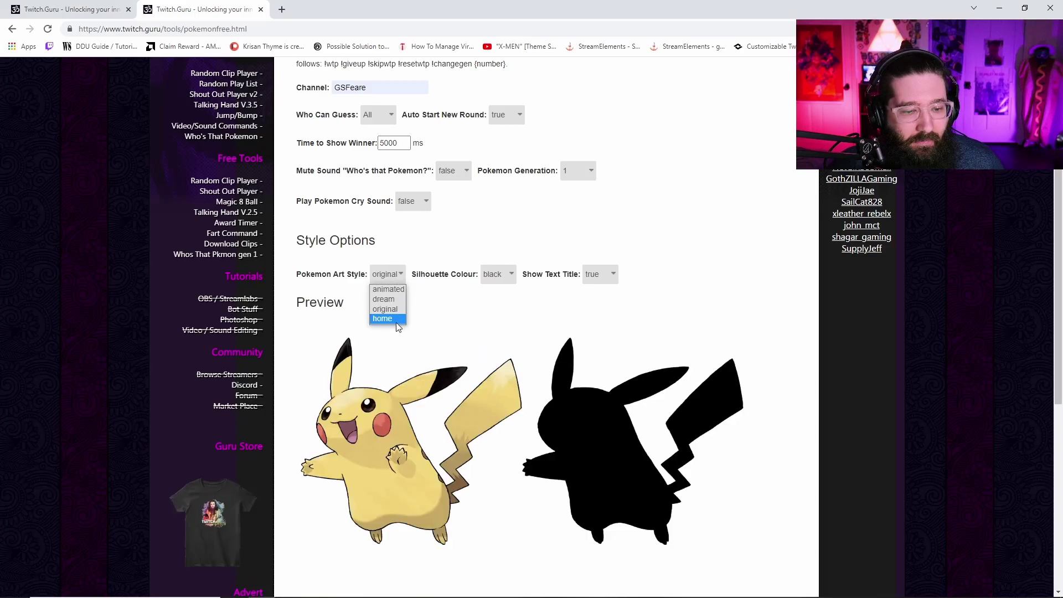
pyautogui.click(397, 322)
pyautogui.click(397, 277)
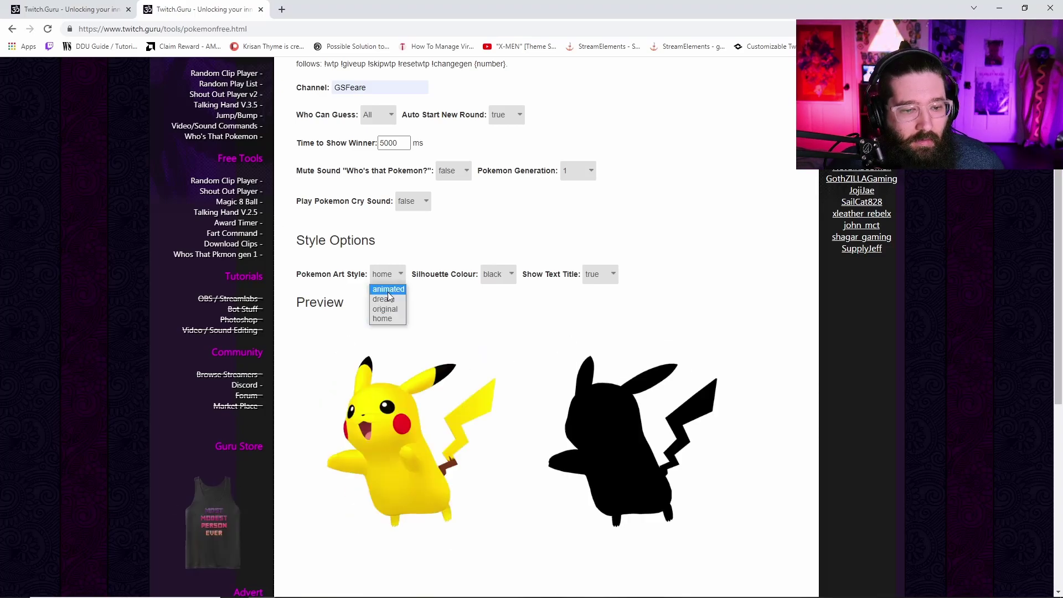
pyautogui.click(387, 287)
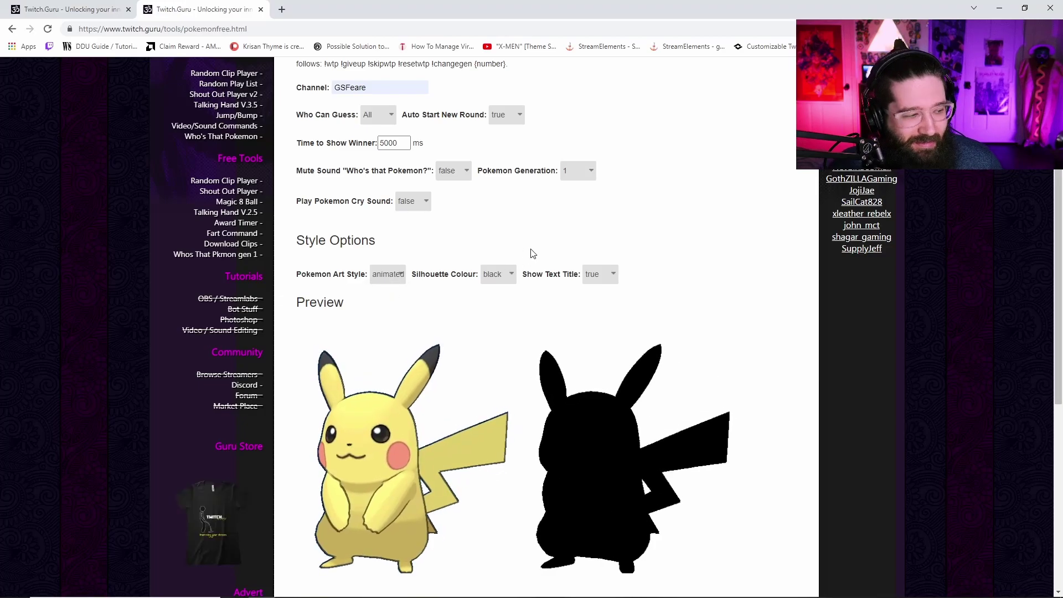
pyautogui.click(501, 274)
pyautogui.click(505, 309)
pyautogui.click(501, 275)
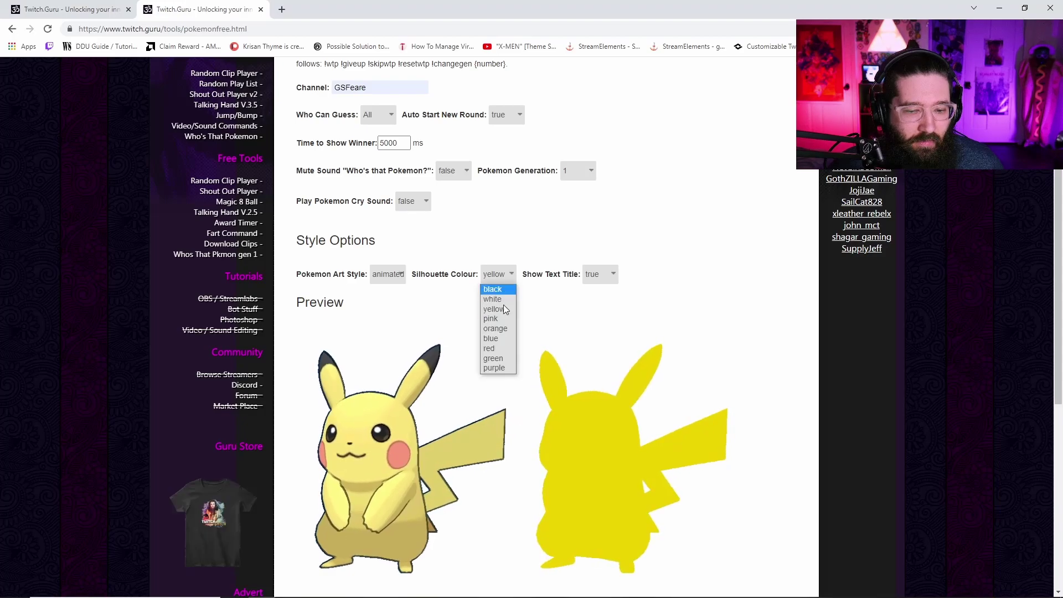
pyautogui.click(498, 319)
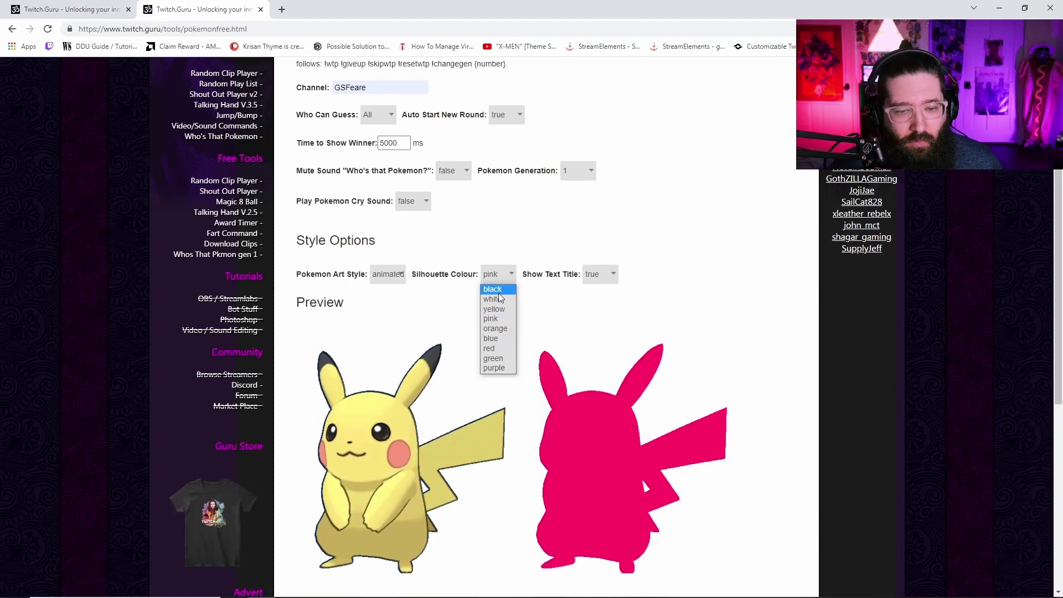
pyautogui.click(500, 289)
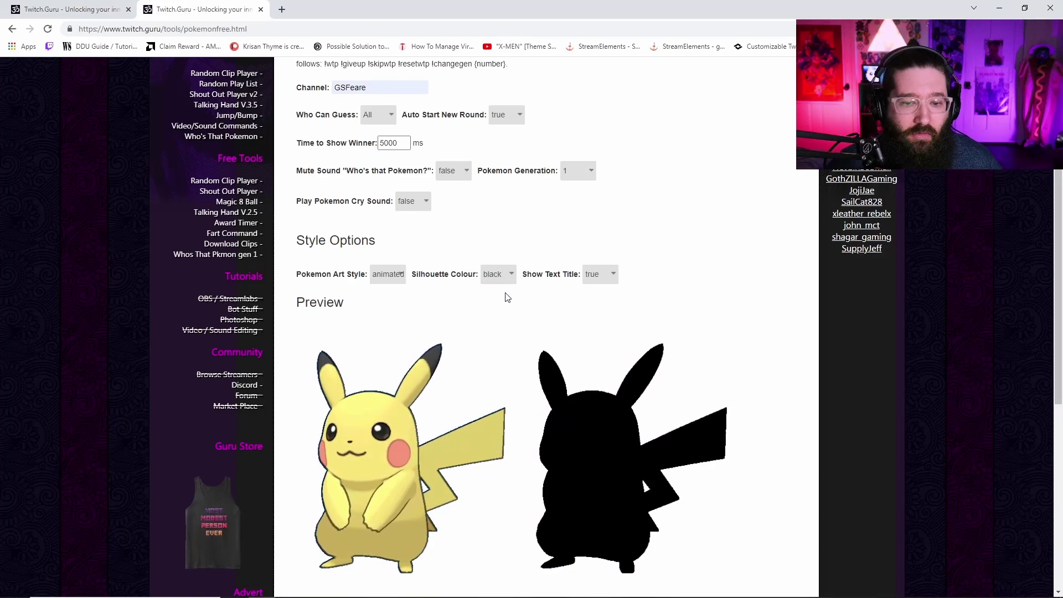
pyautogui.click(613, 273)
pyautogui.click(590, 277)
# - Copy the generated Browser Source Address URL and switch over to OBS Studio
pyautogui.scroll(-3, 586, 282)
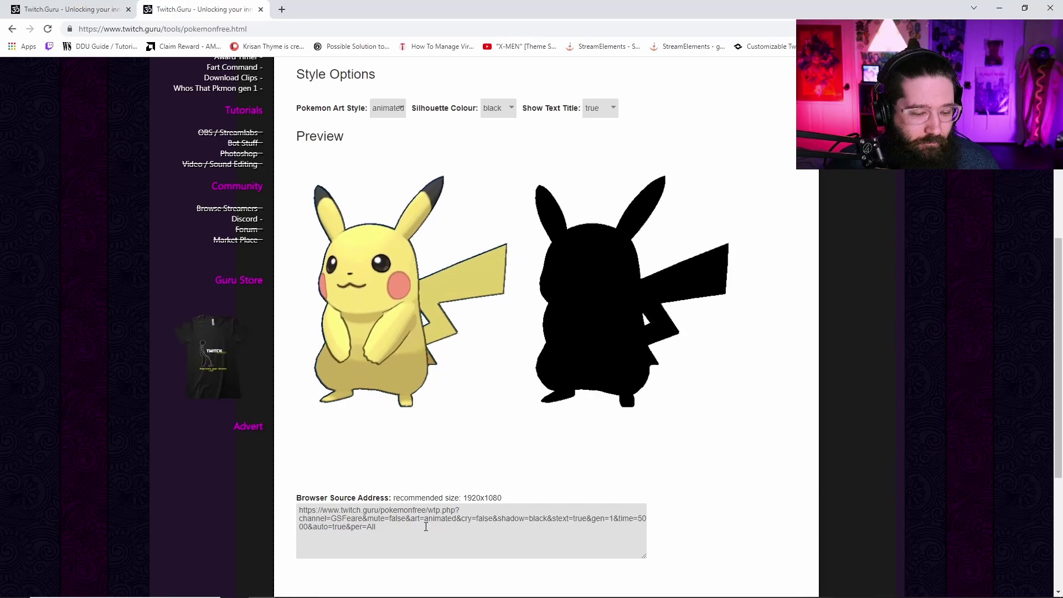
pyautogui.moveTo(416, 524); pyautogui.dragTo(298, 511)
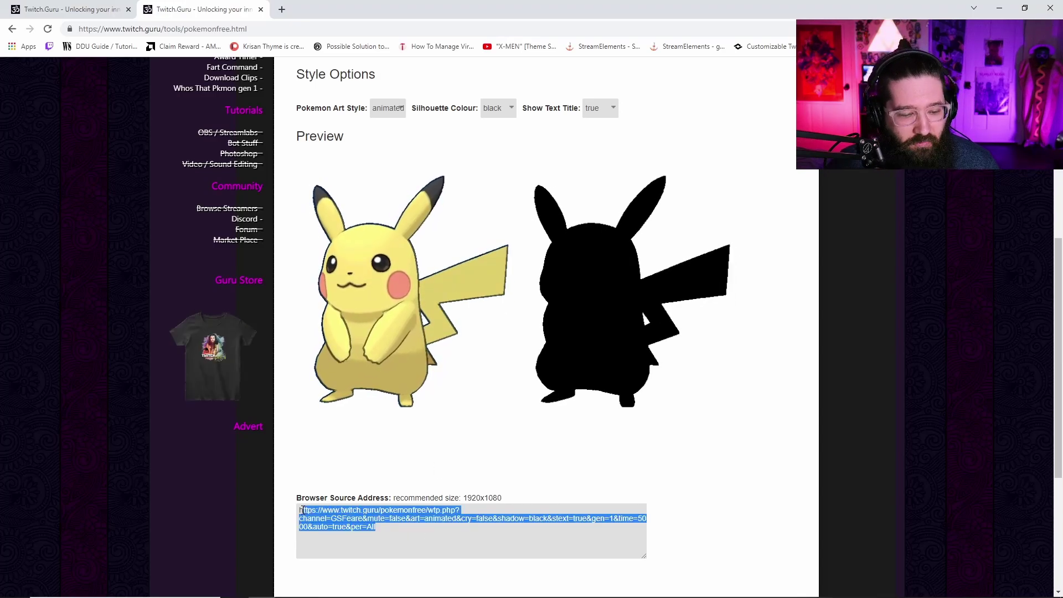
pyautogui.rightClick(352, 511)
pyautogui.click(442, 367)
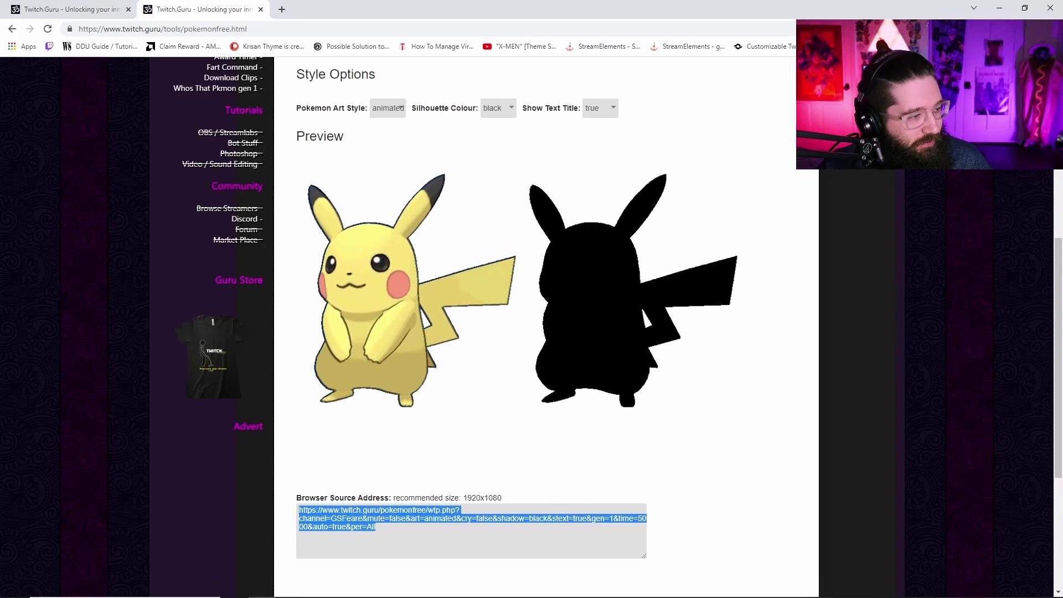
pyautogui.hotkey('alt', 'Tab')
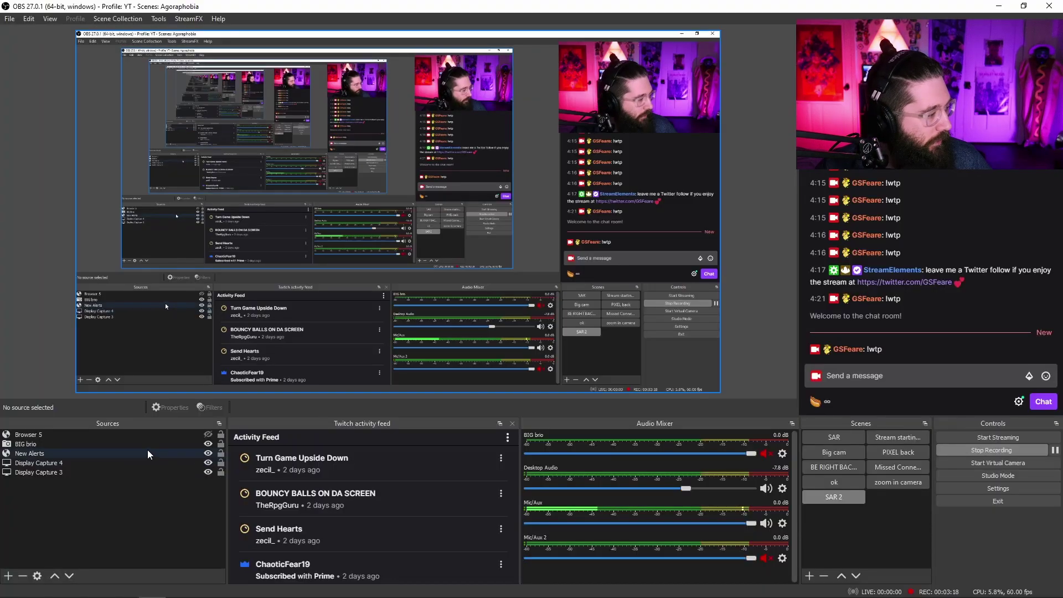
# - Add a Pokemans browser source with the pasted game URL, 1920×1080, audio controlled via OBS
pyautogui.click(9, 576)
pyautogui.click(28, 315)
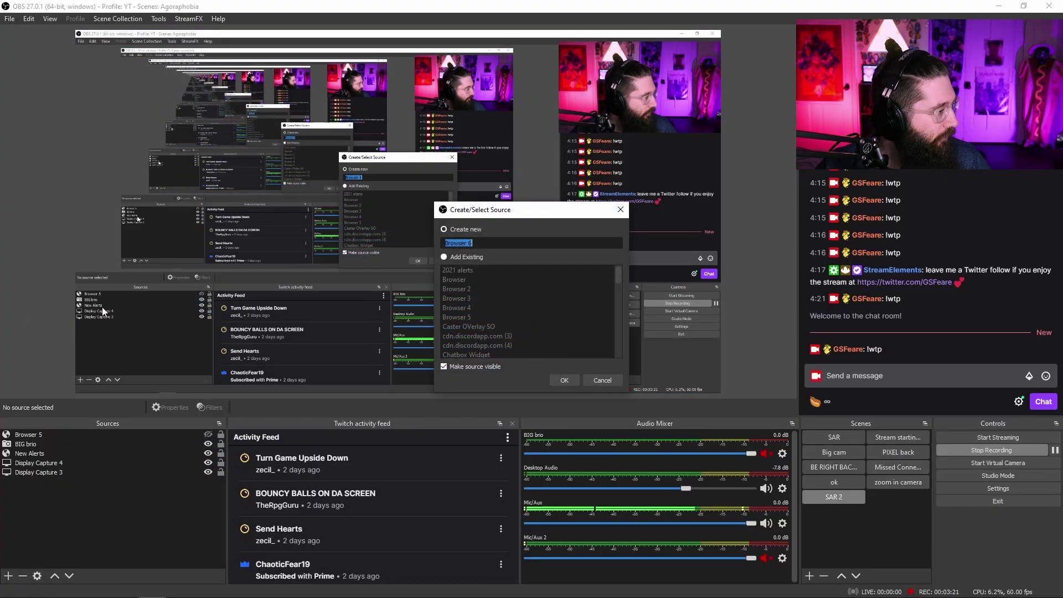
pyautogui.write('Pokemans')
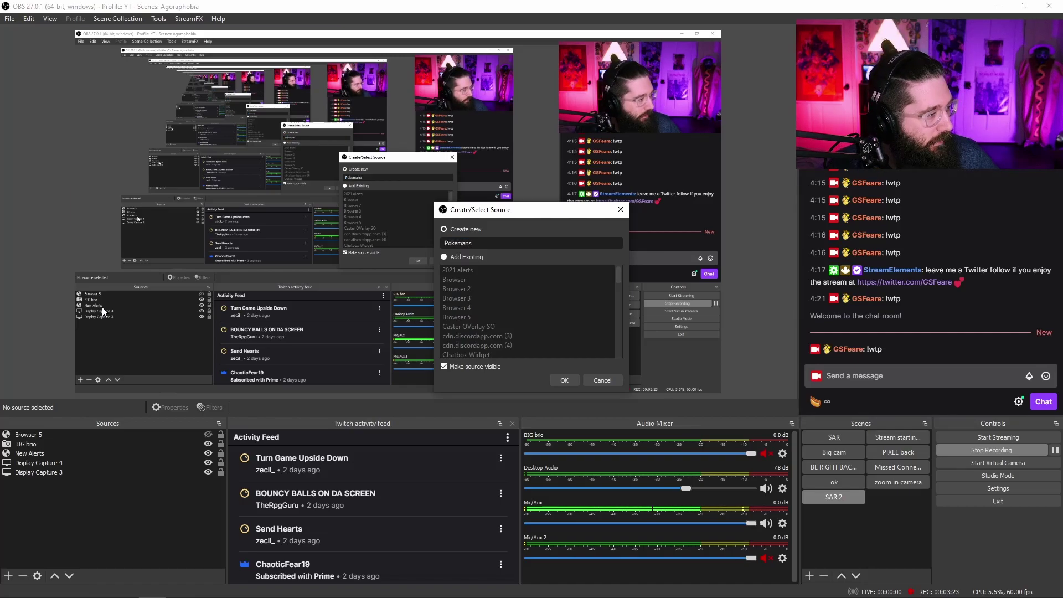
pyautogui.press('Return')
pyautogui.moveTo(179, 368); pyautogui.dragTo(44, 366)
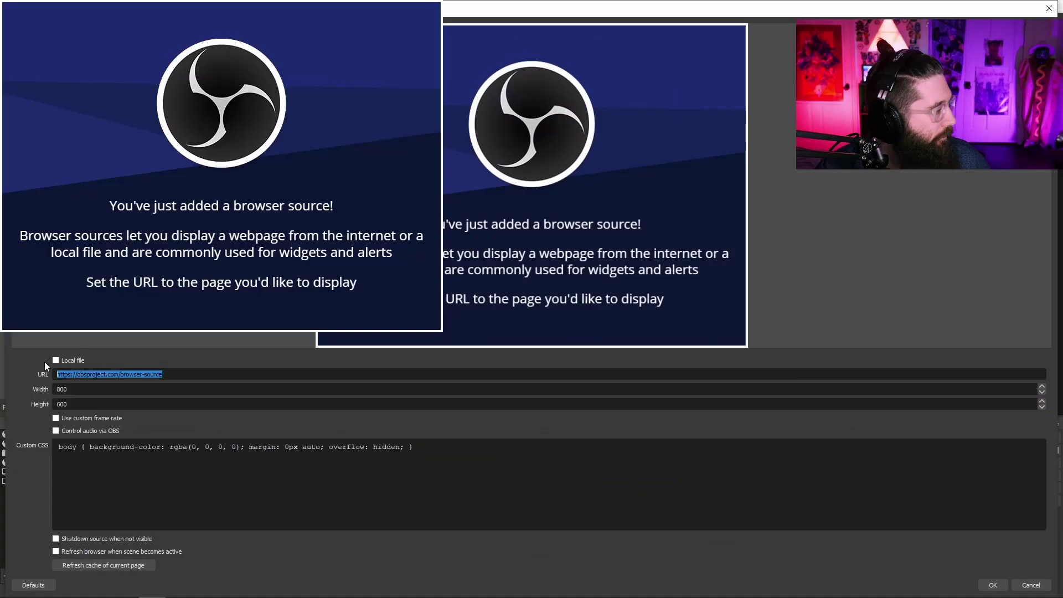
pyautogui.hotkey('ctrl', 'v')
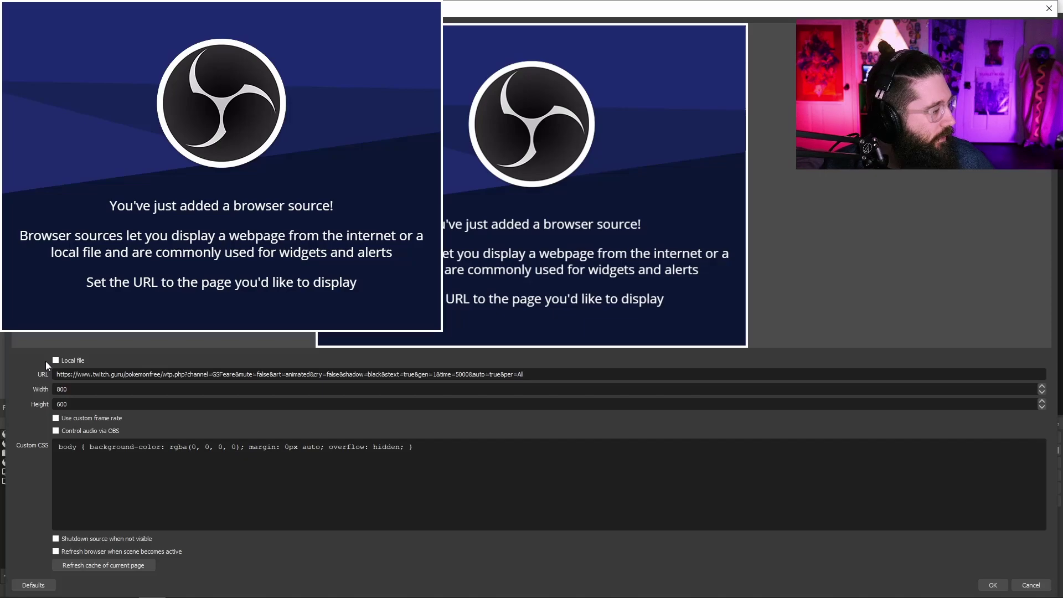
pyautogui.moveTo(90, 387); pyautogui.dragTo(1, 397)
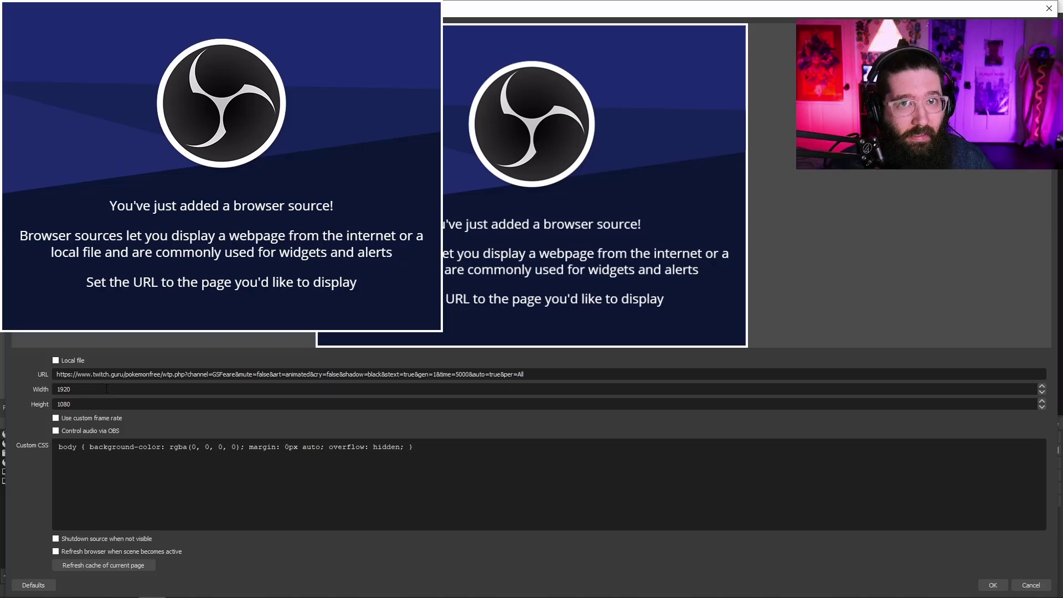
pyautogui.click(56, 430)
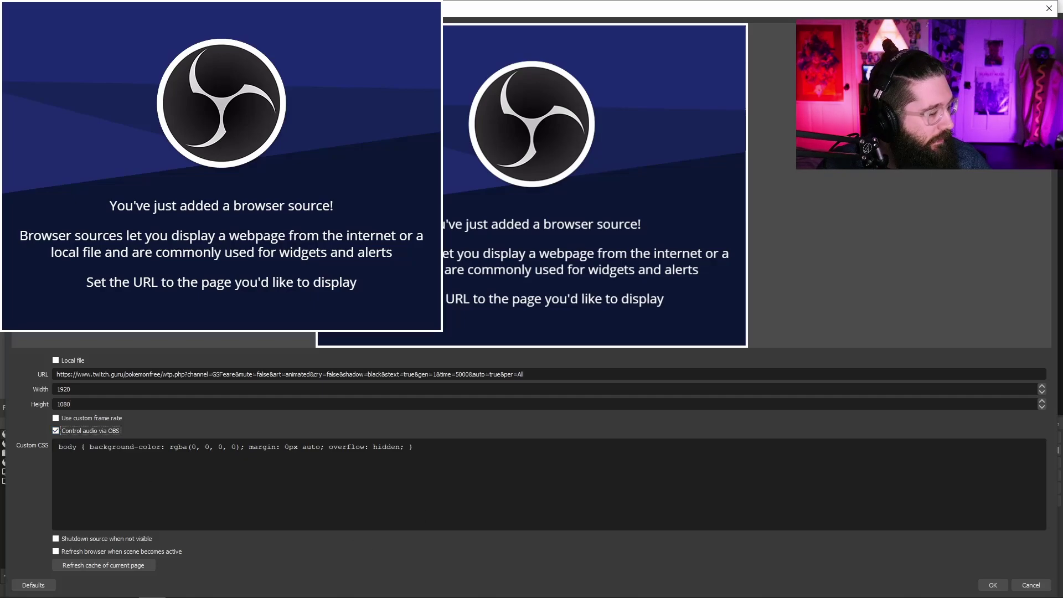
pyautogui.click(995, 585)
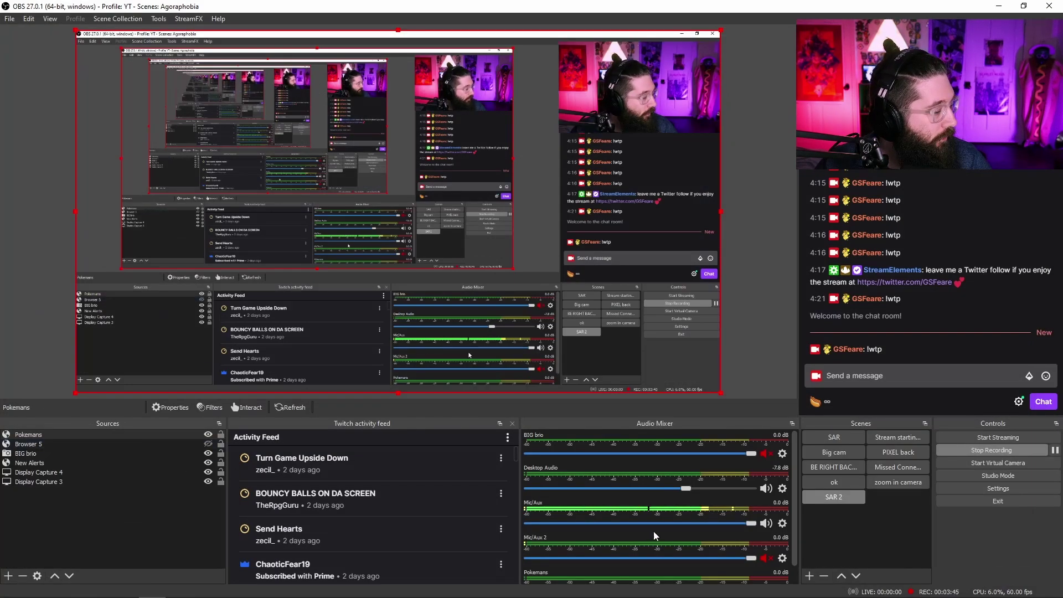
# - Lower the Pokemans mixer volume and send !wtp in chat to start a round
pyautogui.scroll(-1, 687, 518)
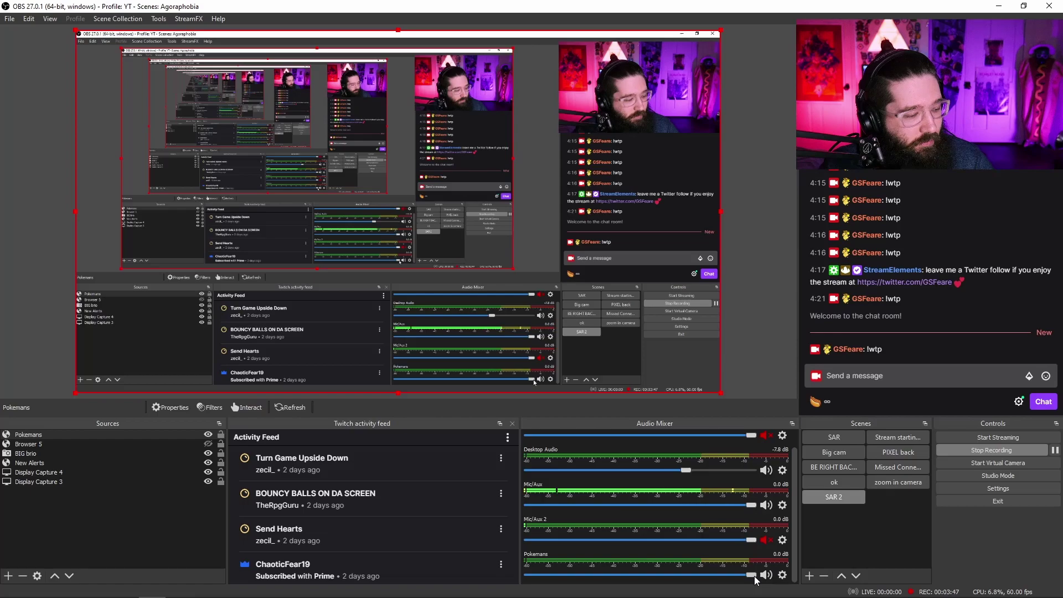
pyautogui.moveTo(754, 579); pyautogui.dragTo(686, 585)
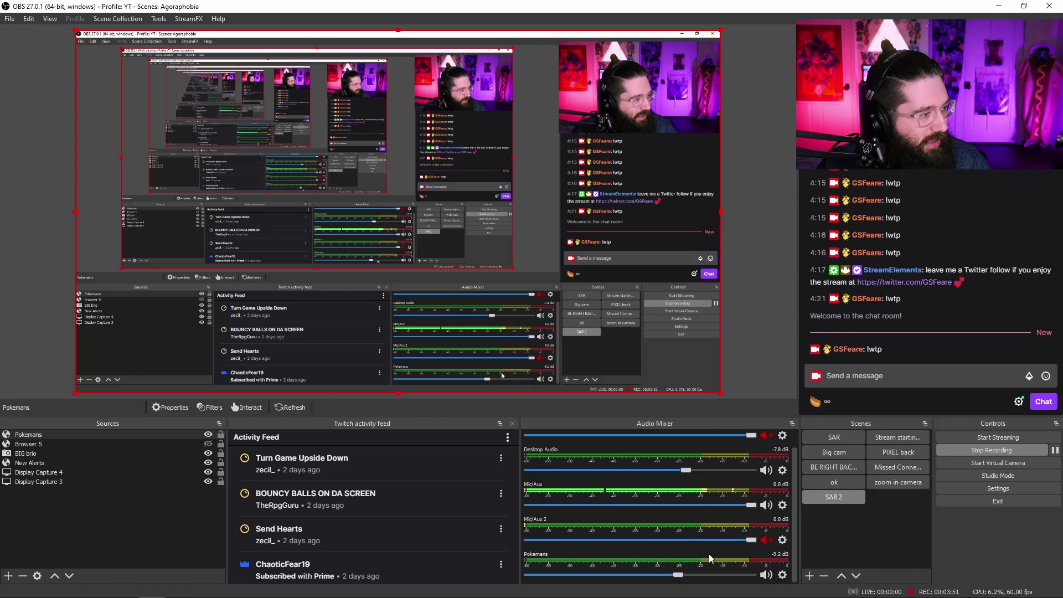
pyautogui.click(864, 376)
pyautogui.write('!w')
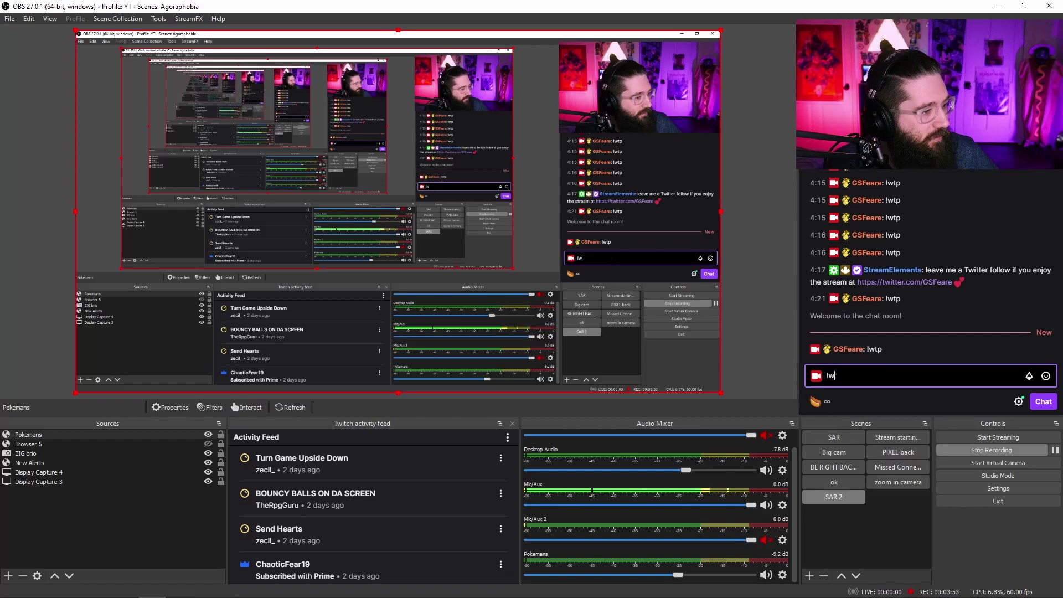
pyautogui.write('tp')
pyautogui.press('Return')
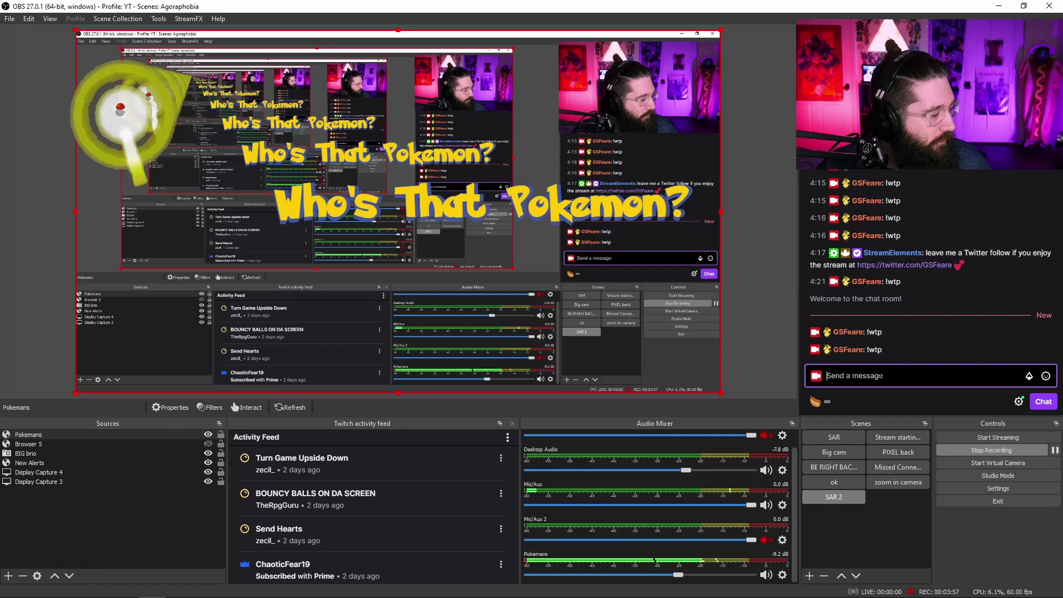
# - Set Pokemans to Monitor Only (mute output) in Advanced Audio Properties and lower it to -17.5 dB
pyautogui.click(784, 576)
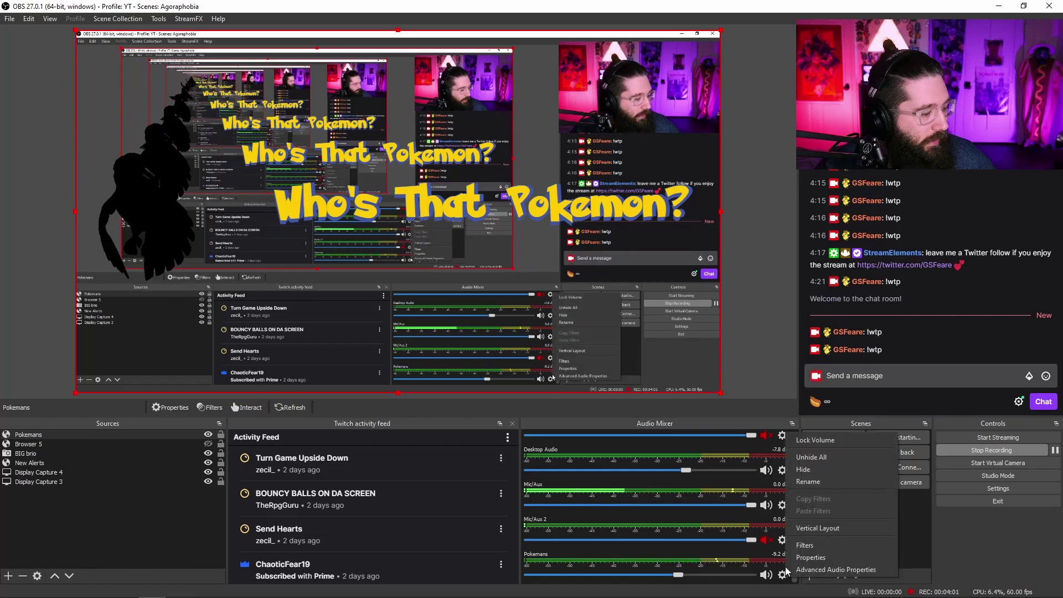
pyautogui.click(825, 569)
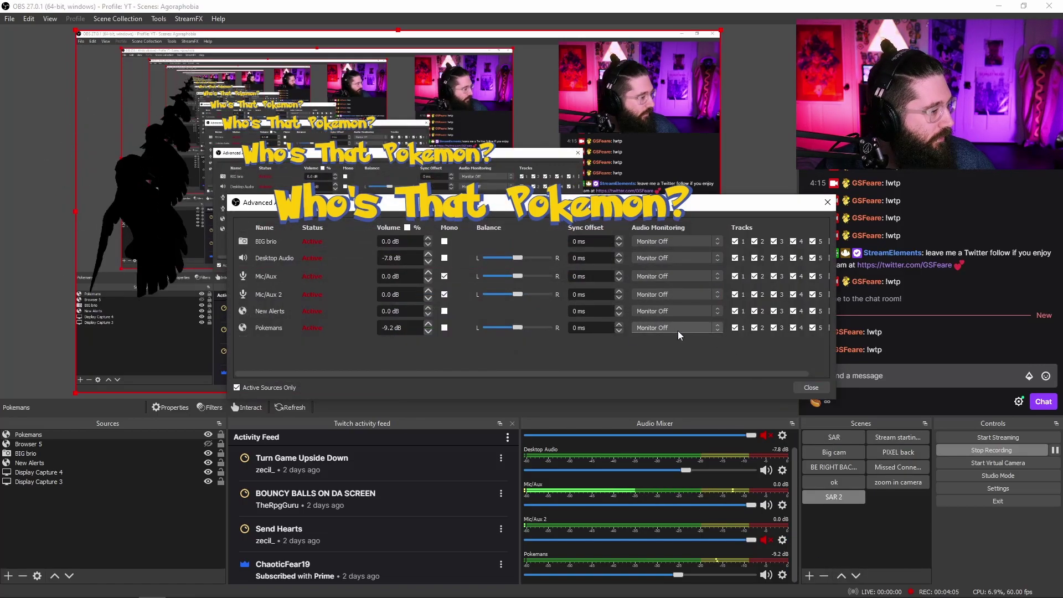
pyautogui.click(679, 331)
pyautogui.click(687, 344)
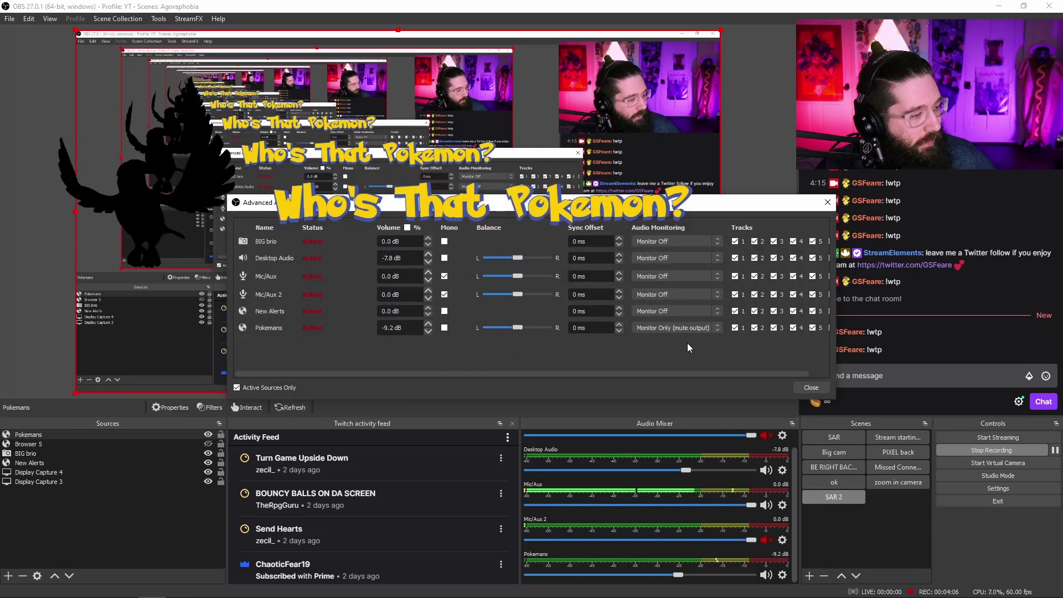
pyautogui.click(811, 387)
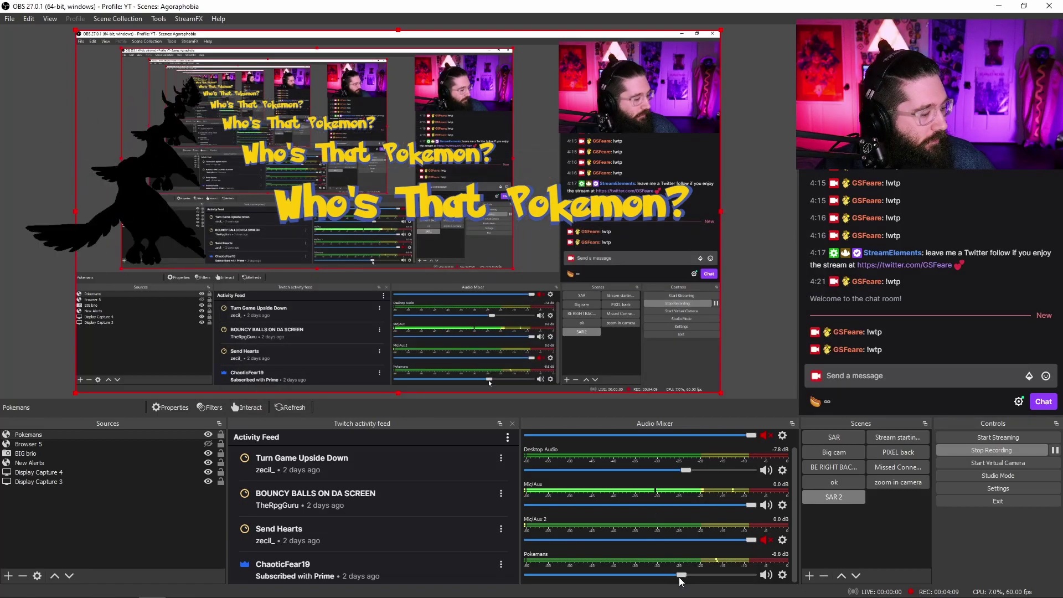
pyautogui.moveTo(682, 577); pyautogui.dragTo(649, 579)
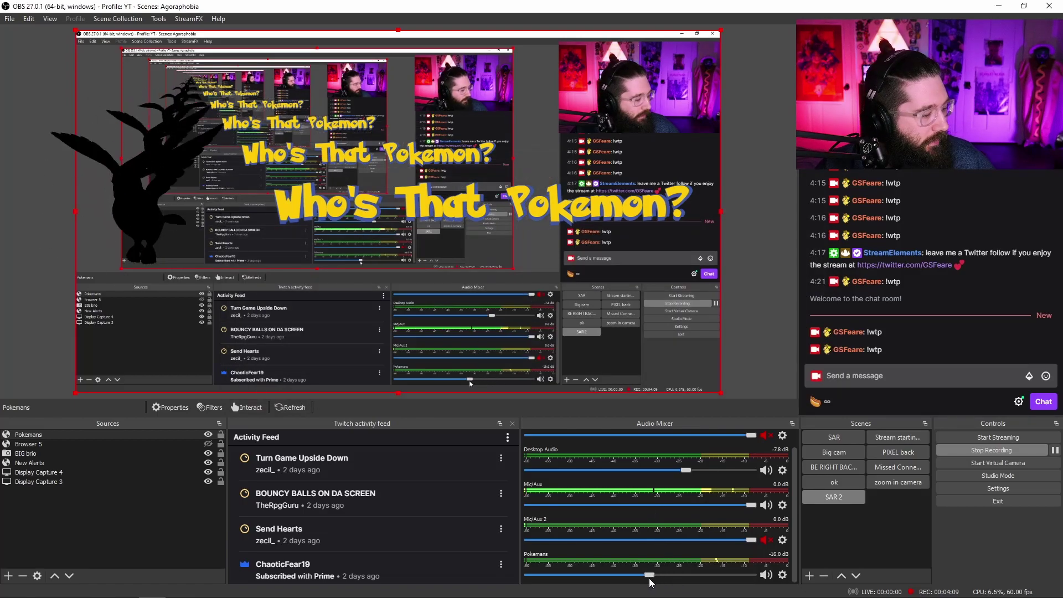
# - Refresh the cache of the Pokemans page from its Properties and confirm
pyautogui.rightClick(77, 433)
pyautogui.click(98, 426)
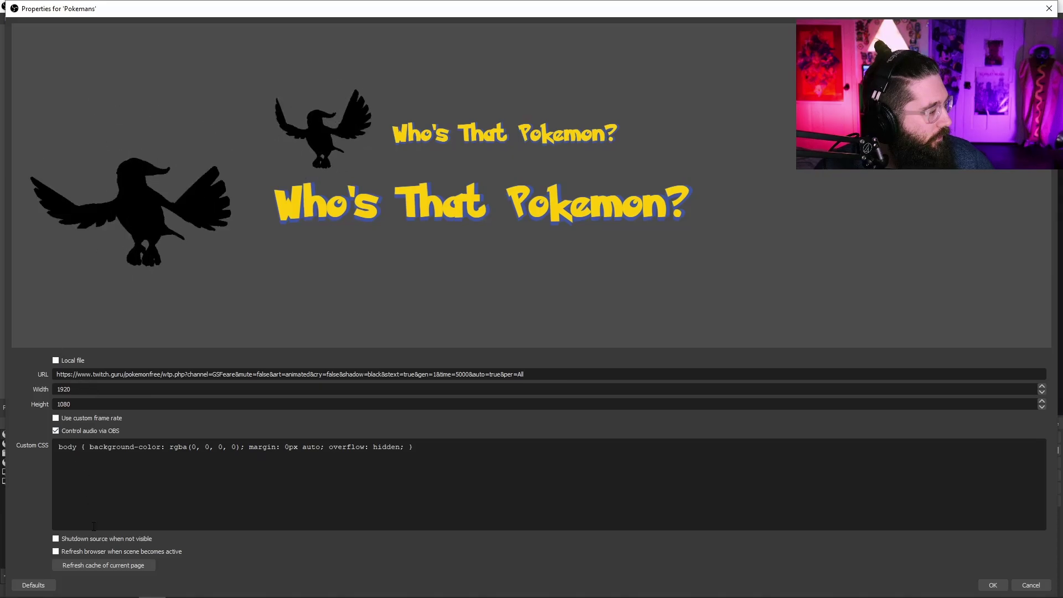
pyautogui.click(99, 565)
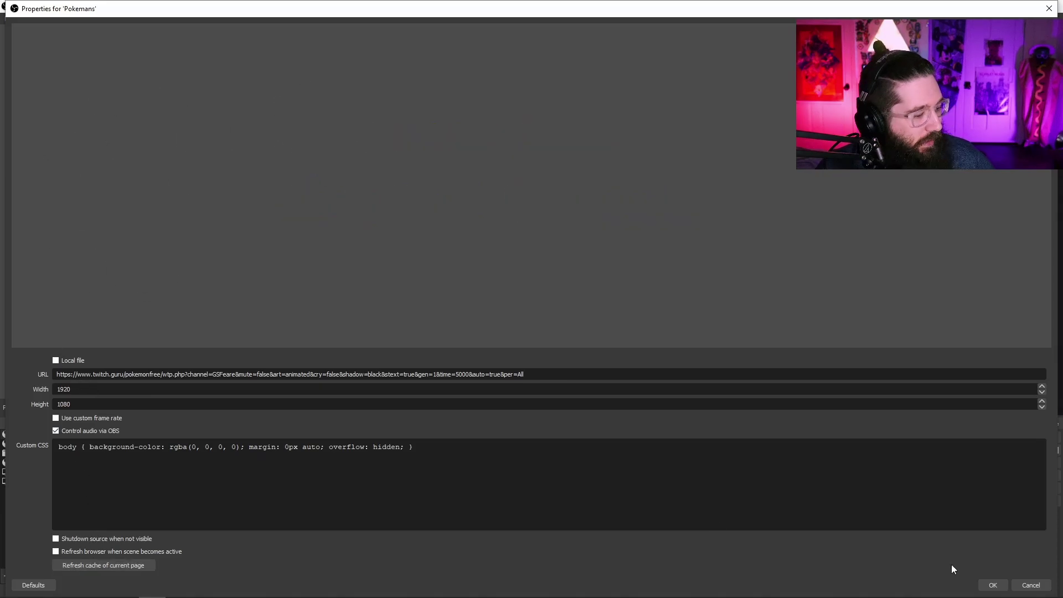
pyautogui.click(992, 585)
# - Send !wtp in the chat box to start a new round
pyautogui.click(941, 375)
pyautogui.write('!wtp')
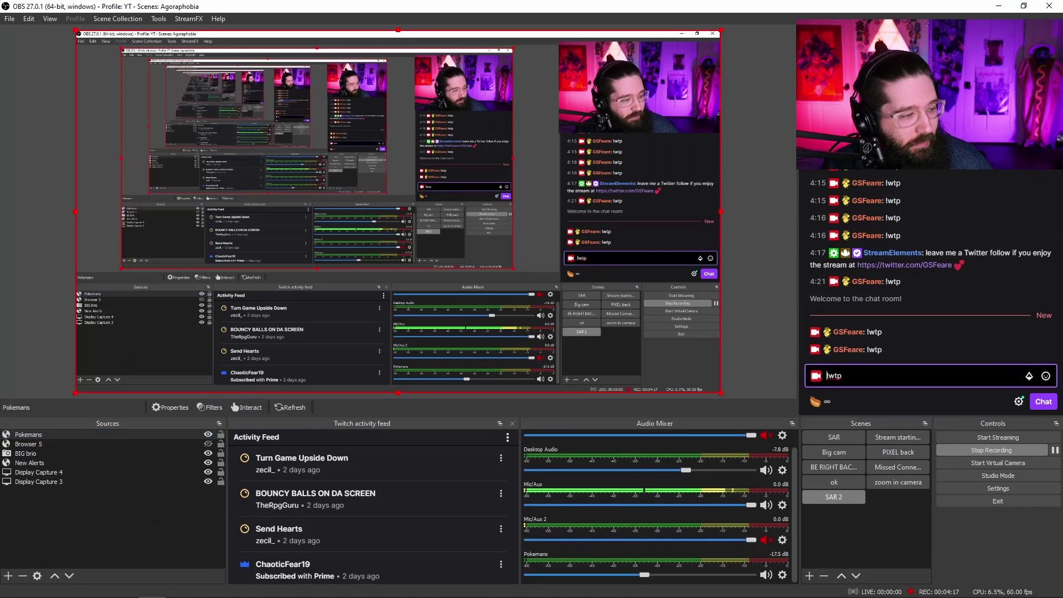
pyautogui.press('Return')
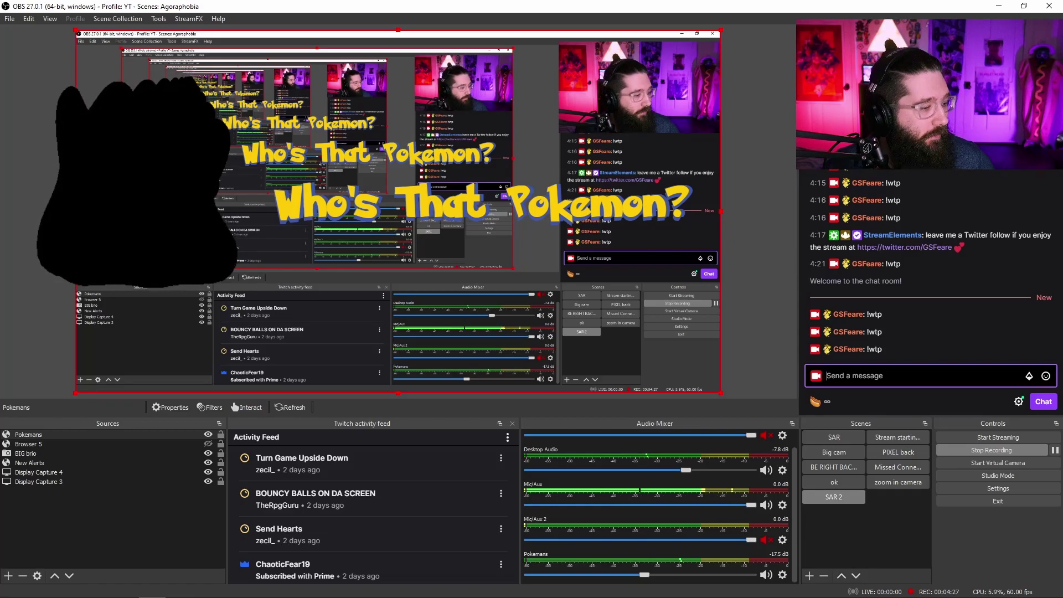
# - Send the guess 'ditto' in the Twitch chat box
pyautogui.write('di')
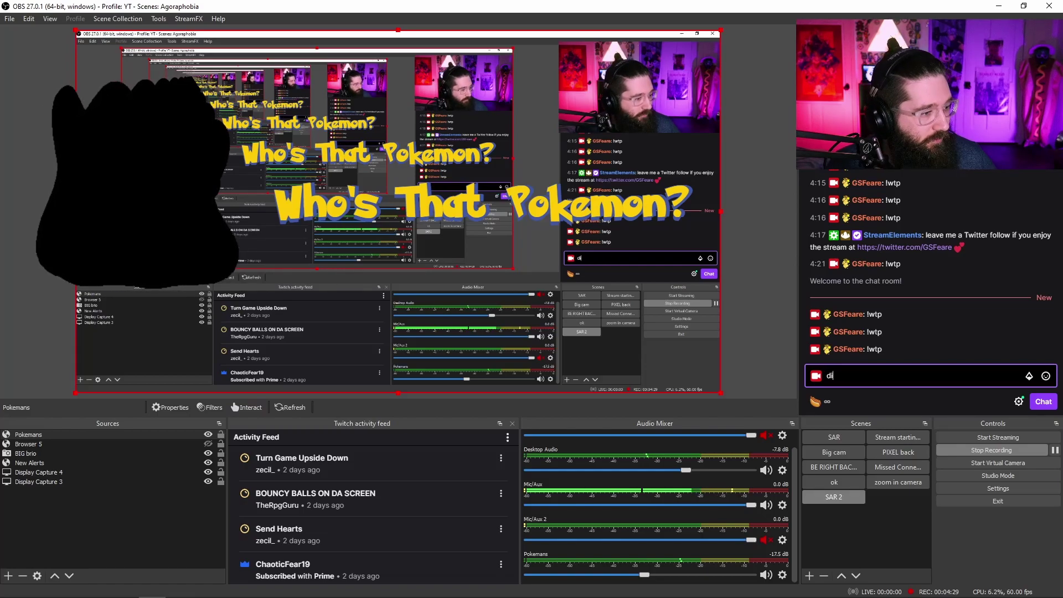
pyautogui.write('tto')
pyautogui.press('Return')
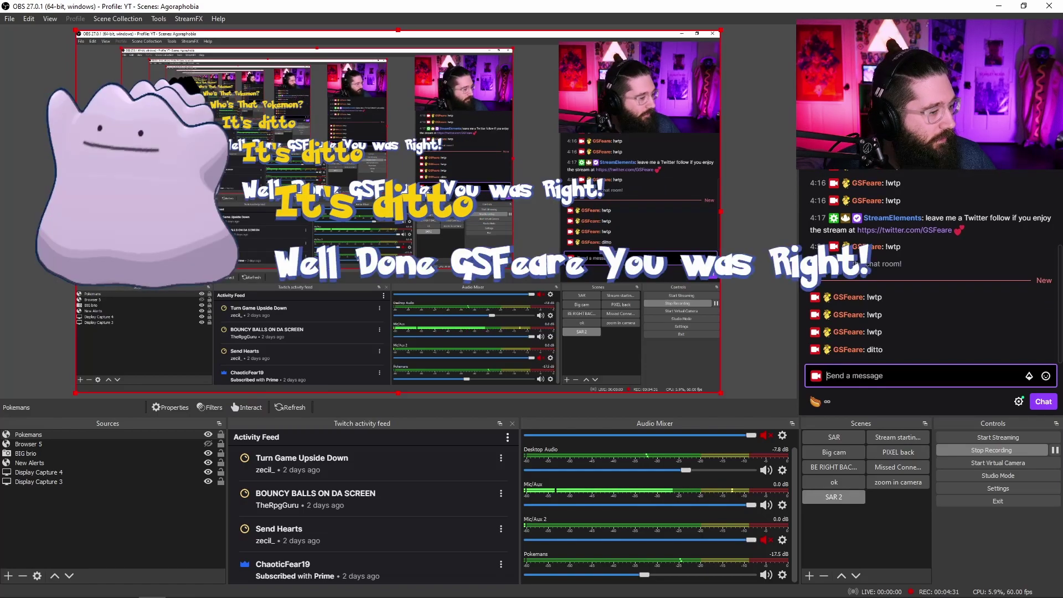